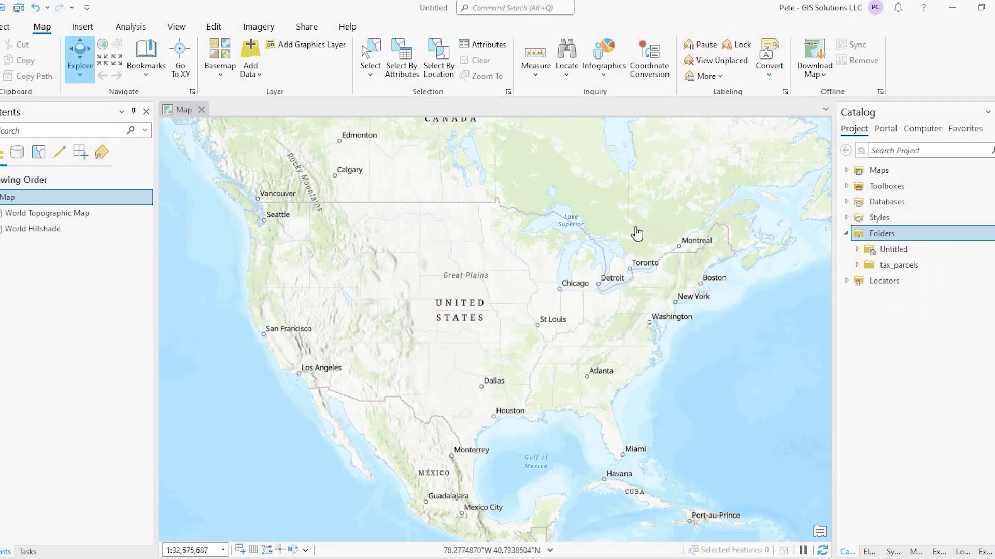
# - Add tax_parcels.shp to the current map and open the Map's properties
pyautogui.click(857, 265)
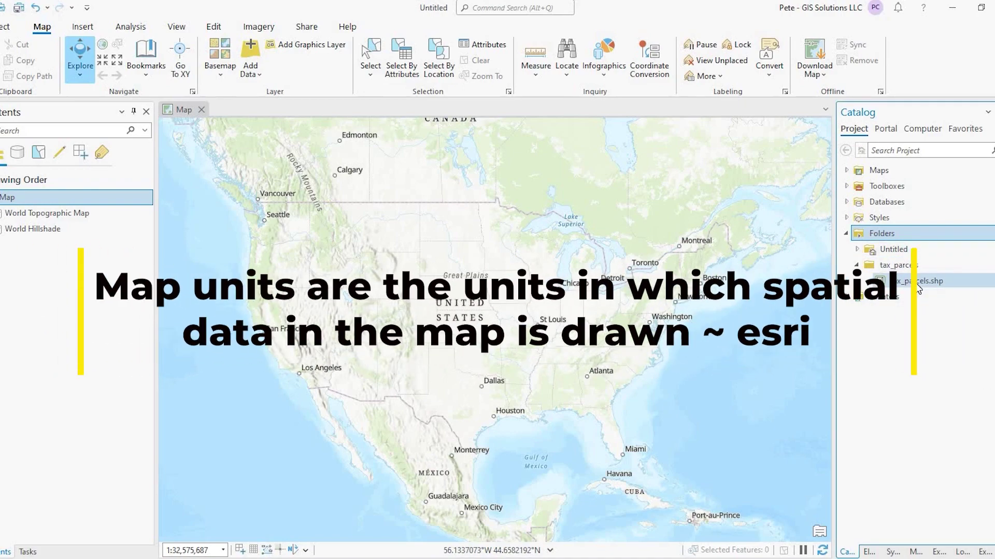
pyautogui.rightClick(918, 281)
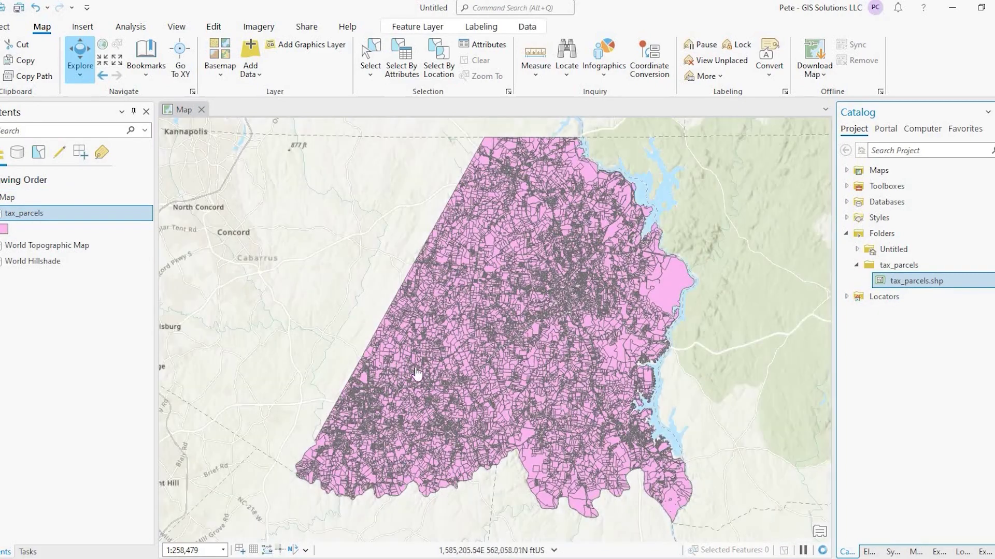
pyautogui.scroll(-3, 417, 374)
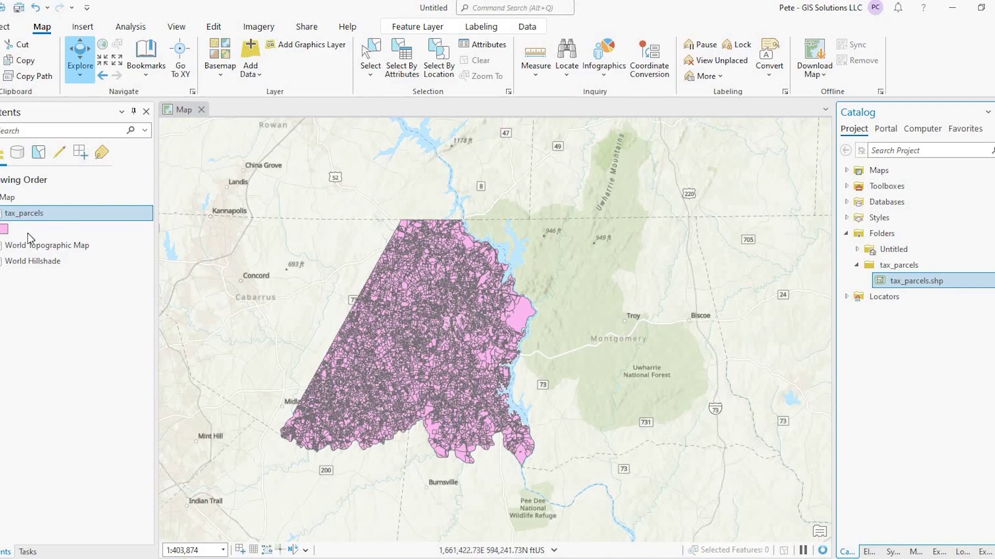
pyautogui.click(22, 198)
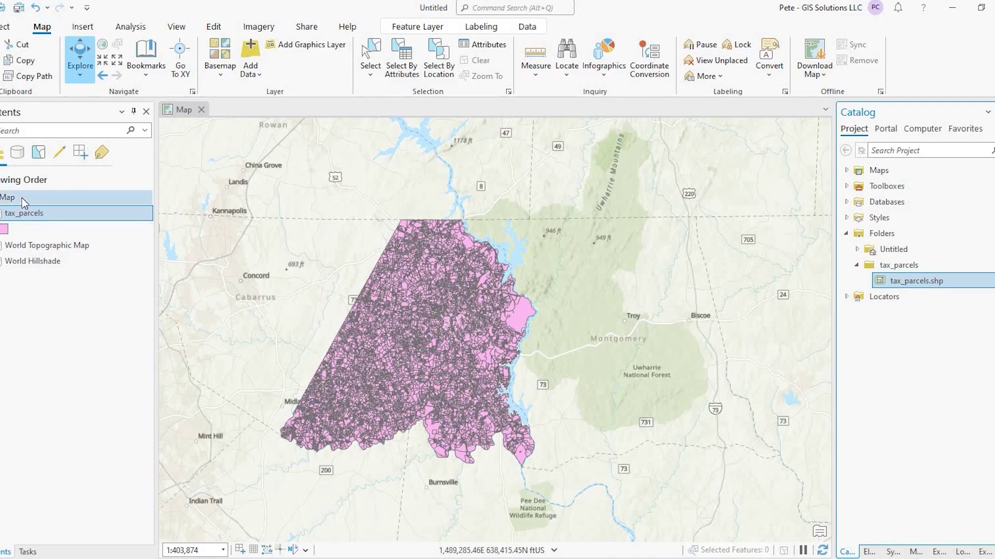
pyautogui.doubleClick(22, 198)
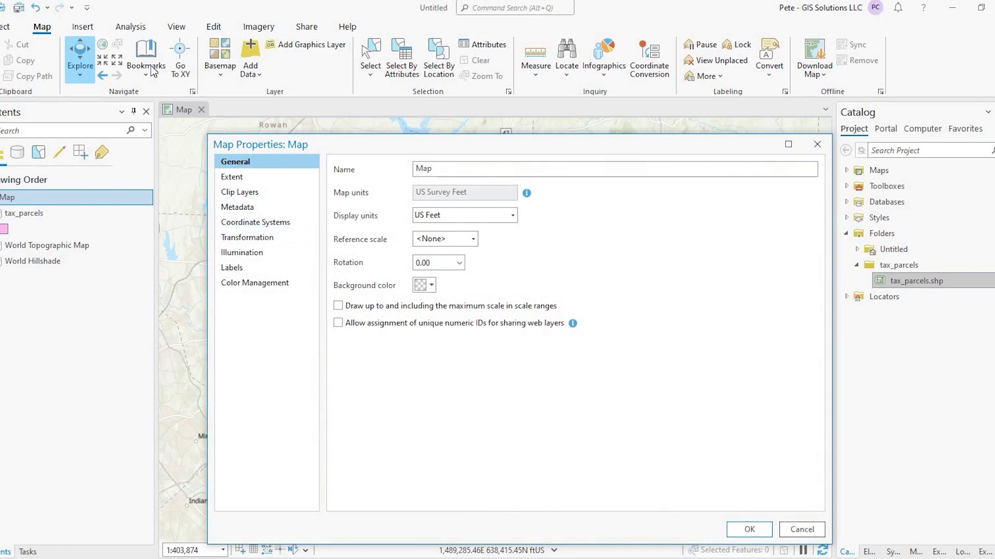
pyautogui.click(817, 145)
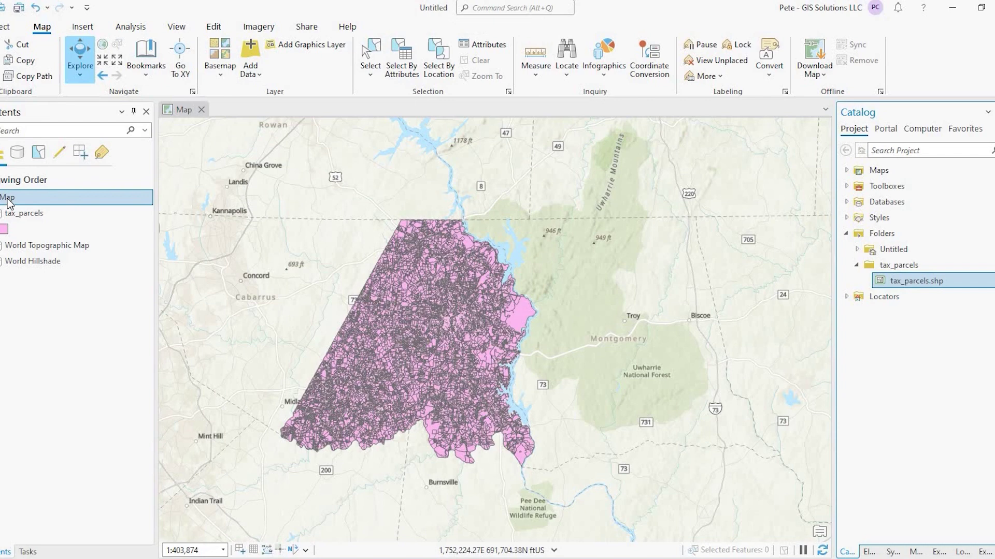
pyautogui.rightClick(9, 202)
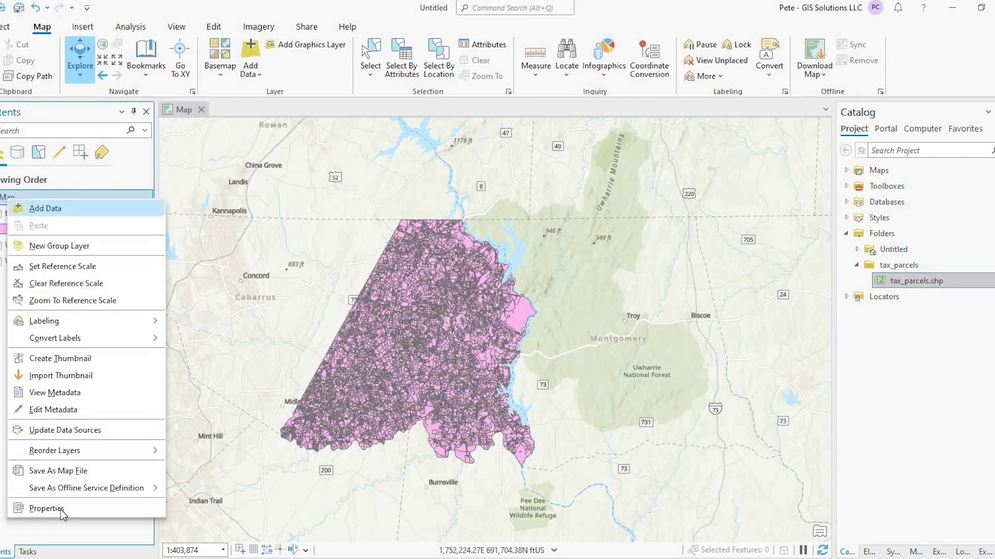
pyautogui.click(47, 508)
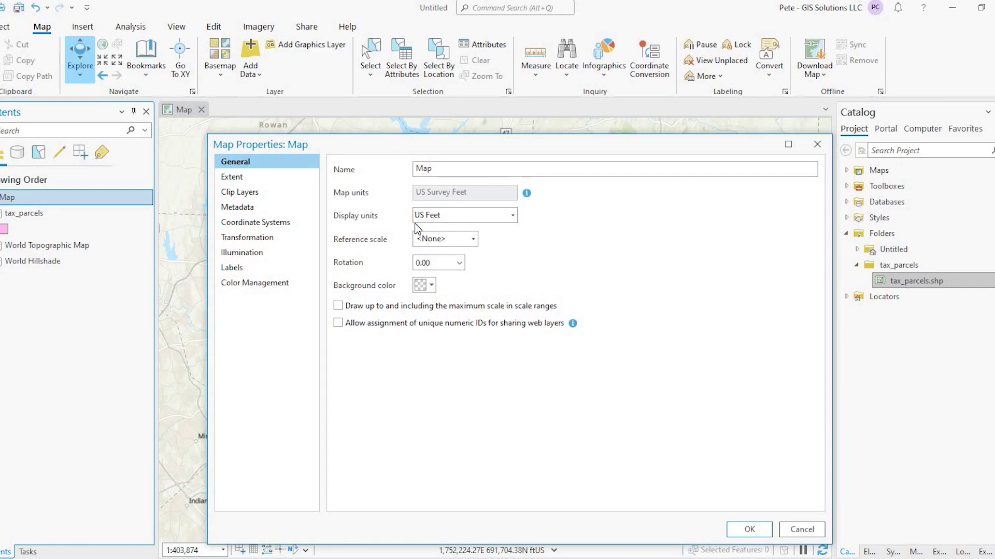
# - Close Map Properties with display units left at US Feet, and show coordinates in Degrees Minutes Seconds
pyautogui.click(489, 218)
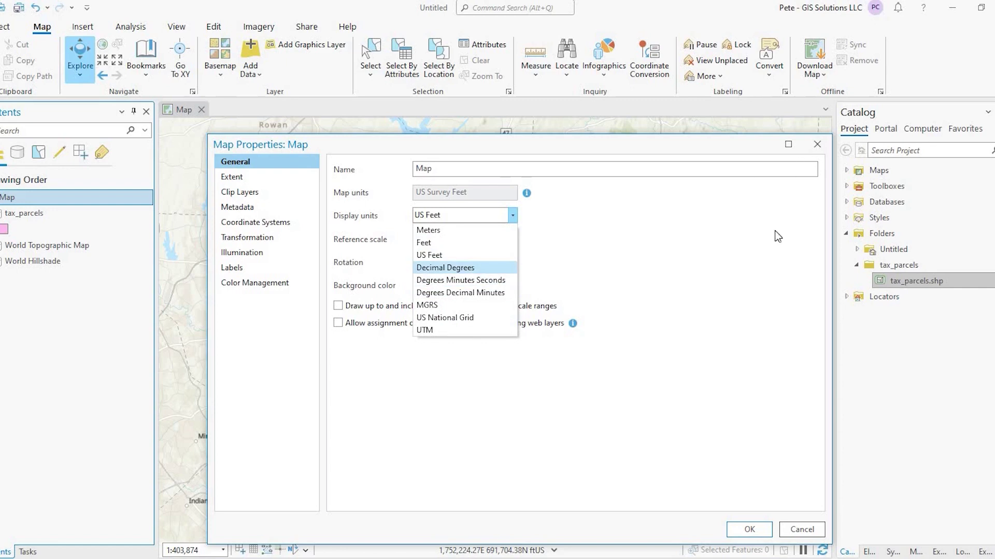
pyautogui.click(824, 156)
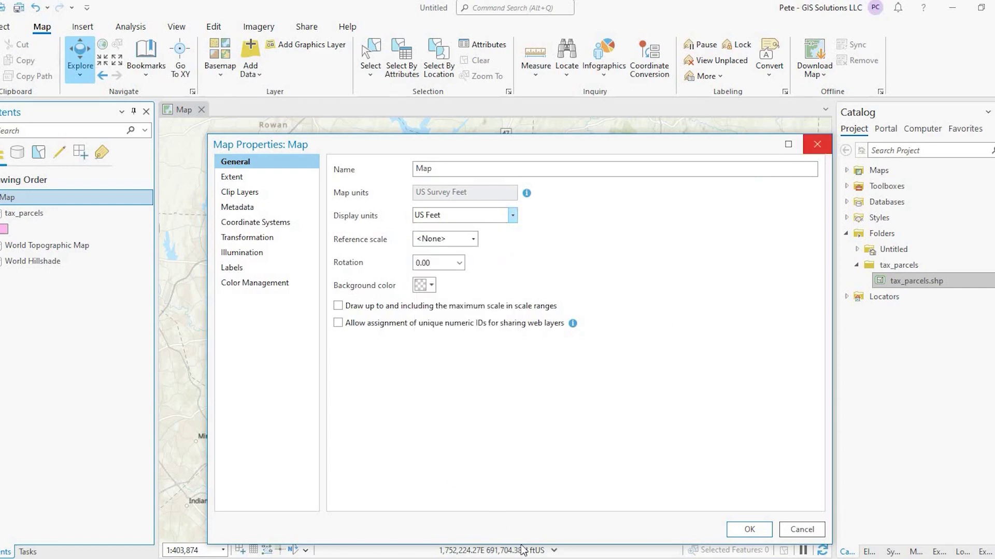
pyautogui.click(817, 145)
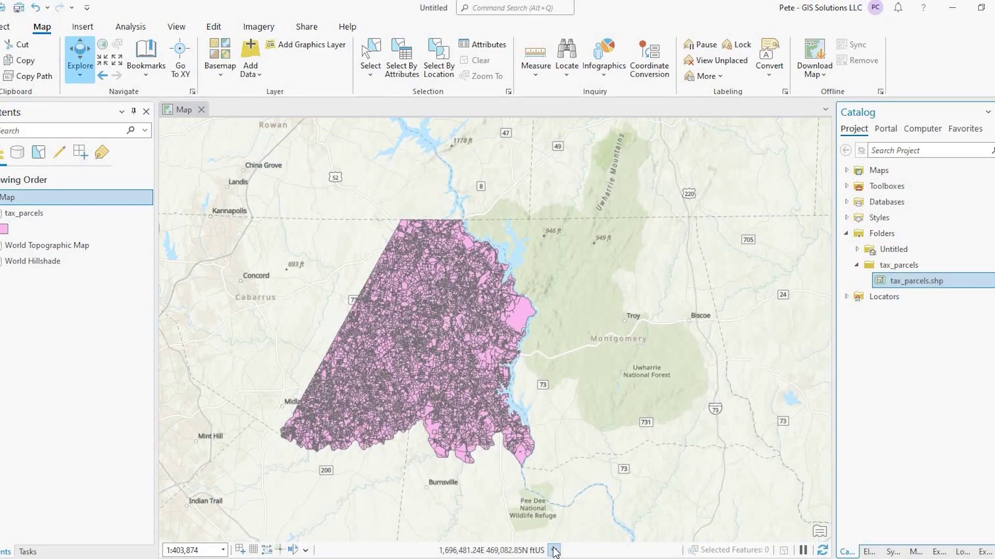
pyautogui.click(555, 550)
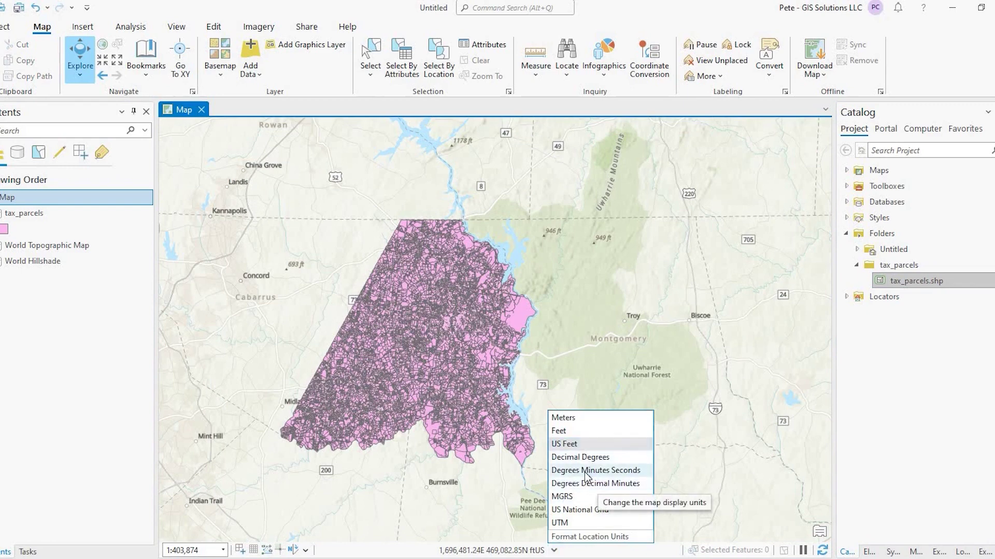
pyautogui.click(596, 470)
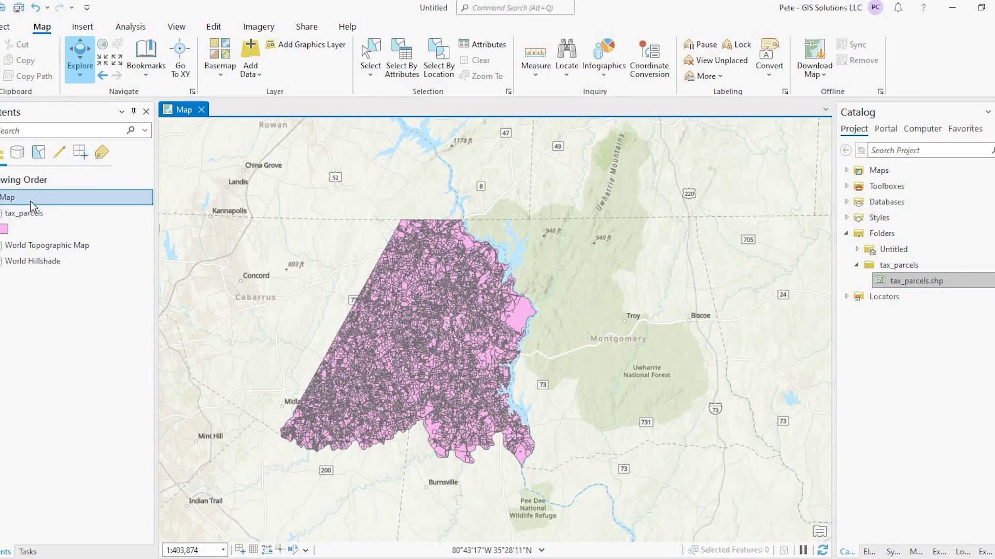
# - Reopen Map Properties on Coordinate Systems, showing NAD 1983 StatePlane North Carolina FIPS 3200 (US Feet)
pyautogui.doubleClick(1, 200)
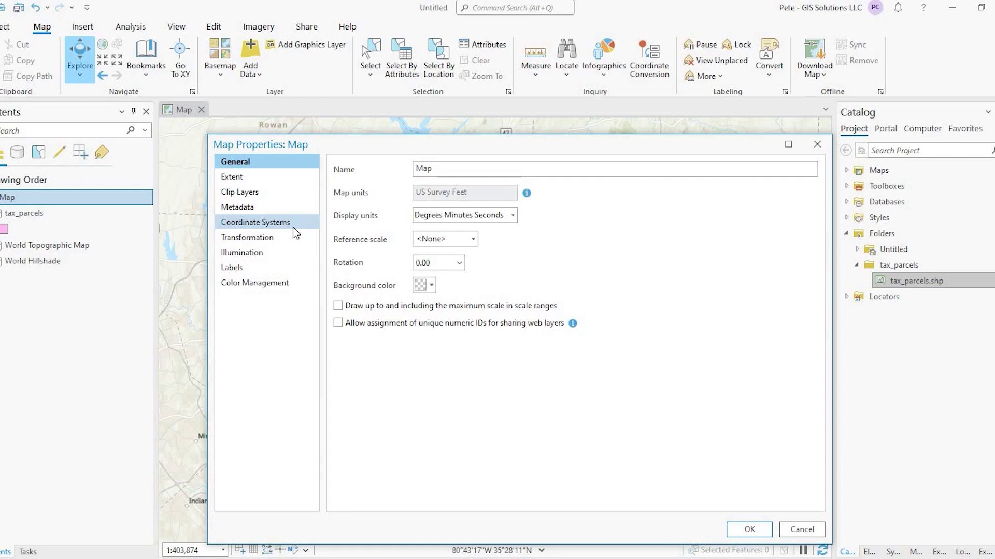
pyautogui.click(247, 237)
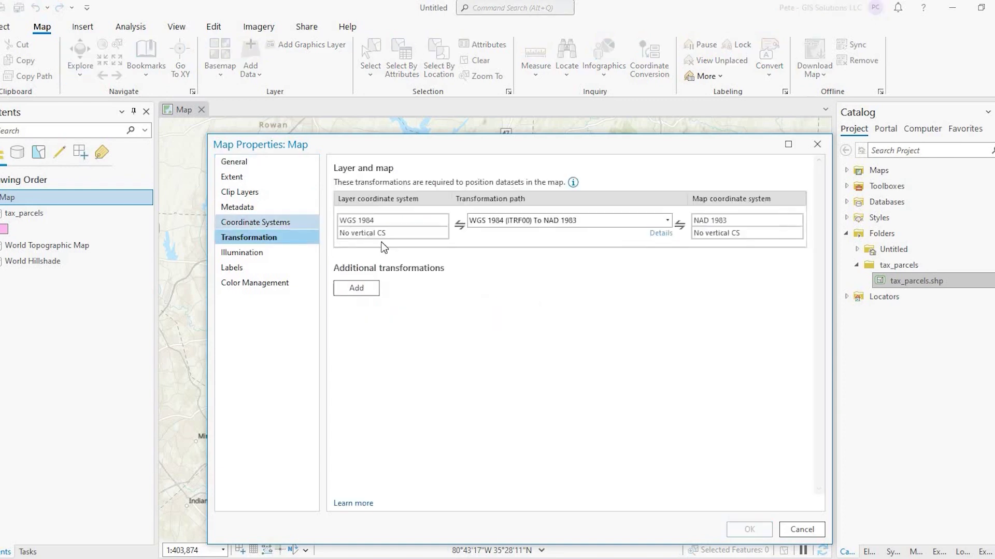
pyautogui.click(255, 222)
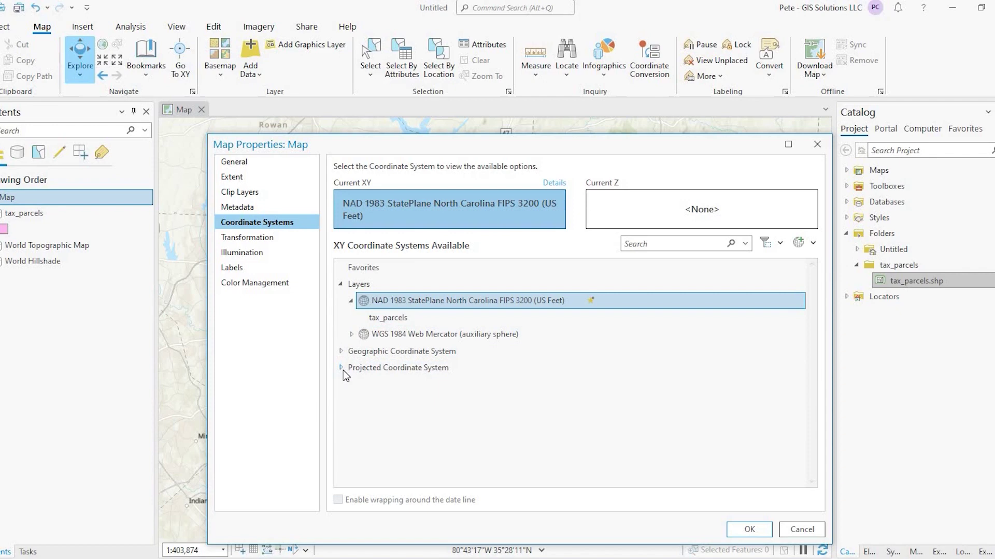
# - Browse the projected State Plane and NAD 1983 lists to select the NAD 1983 HARN (Meters) group
pyautogui.click(342, 368)
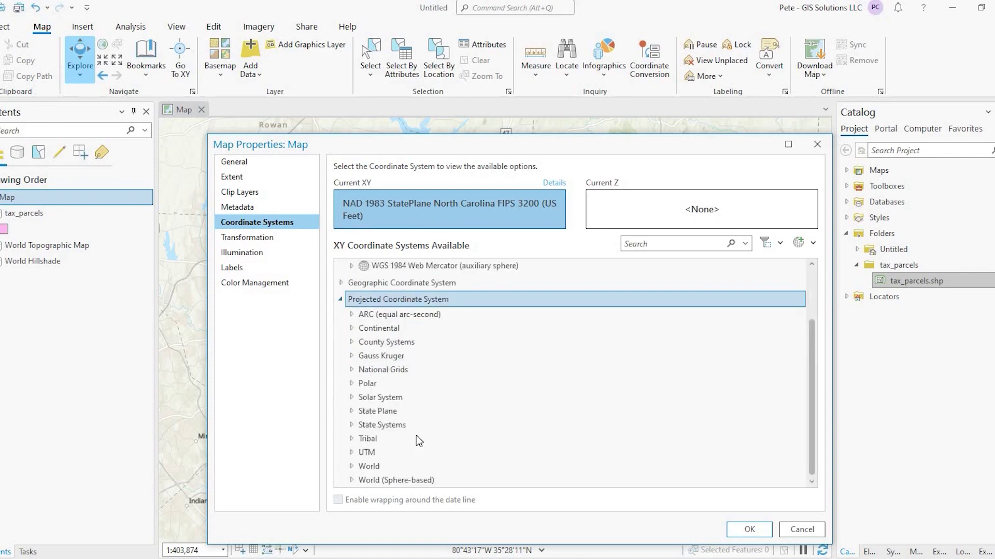
pyautogui.click(351, 411)
pyautogui.scroll(-2, 382, 423)
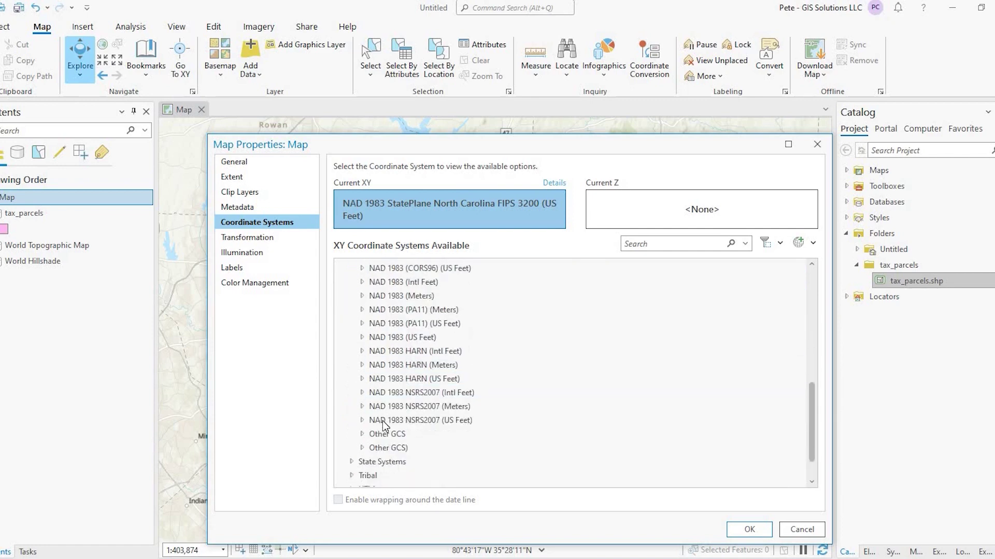
pyautogui.click(404, 379)
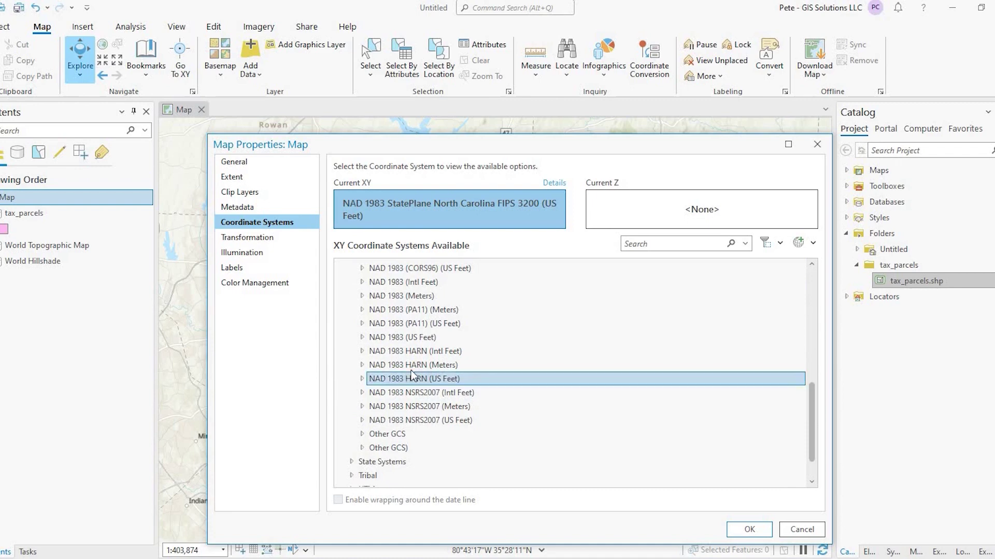
pyautogui.click(431, 366)
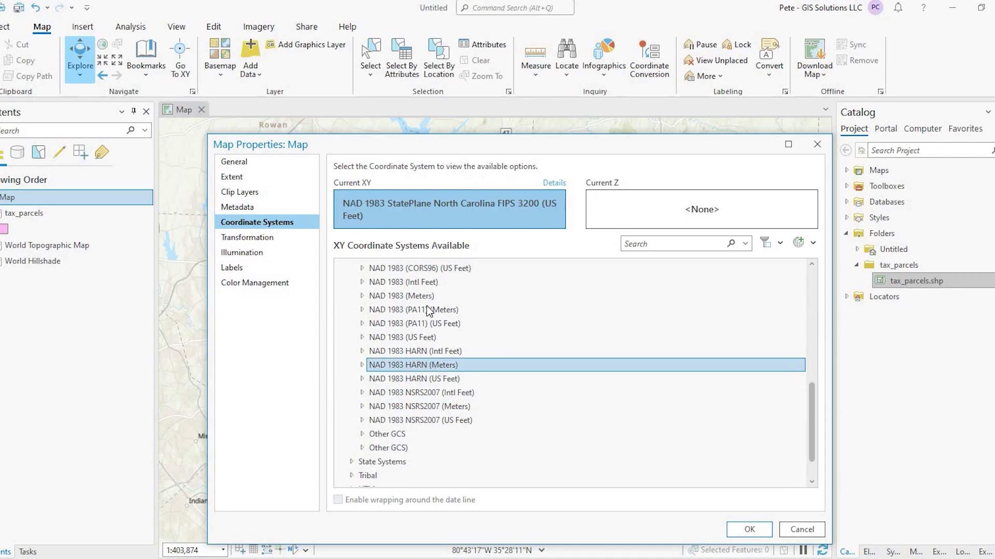
pyautogui.click(428, 312)
pyautogui.scroll(3, 427, 326)
pyautogui.click(435, 347)
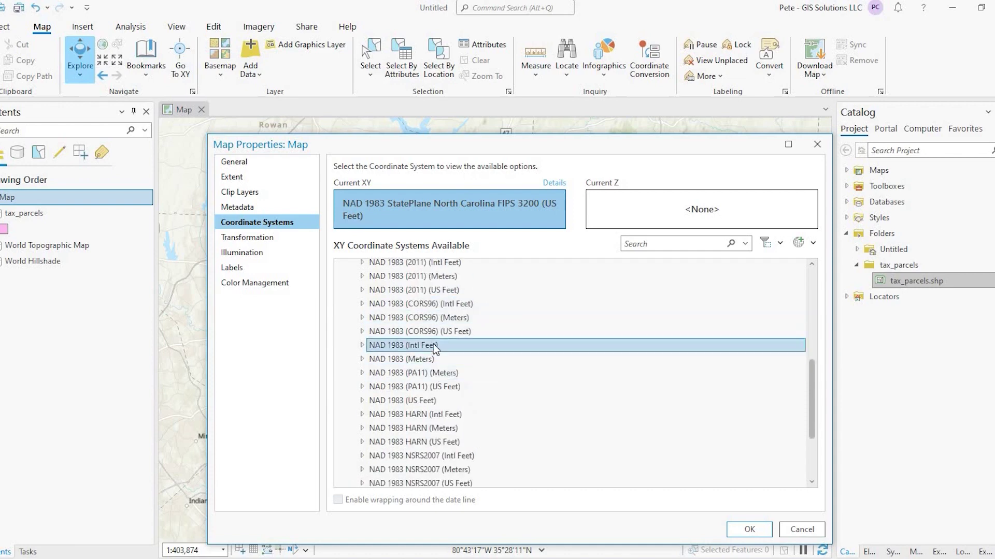
pyautogui.click(439, 318)
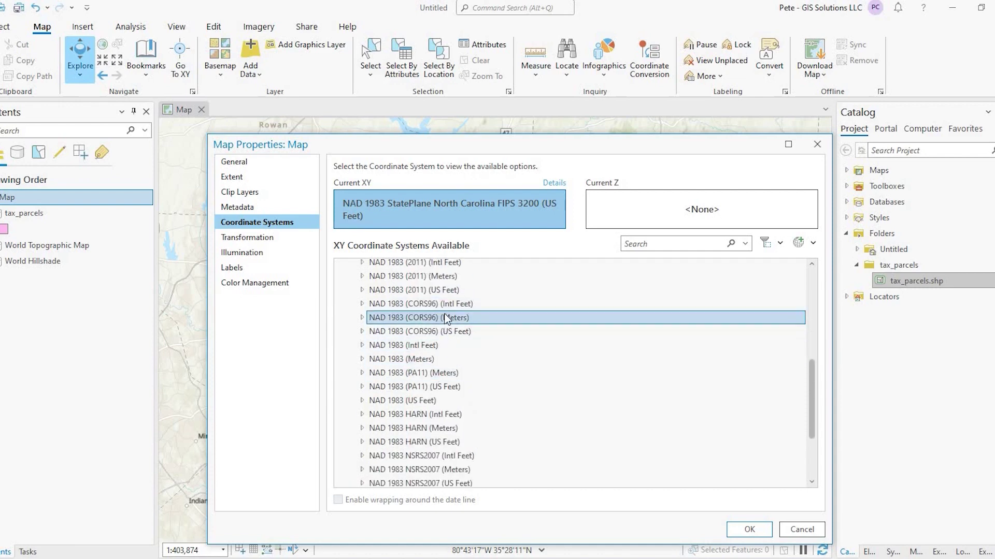
pyautogui.scroll(-3, 466, 389)
pyautogui.click(452, 389)
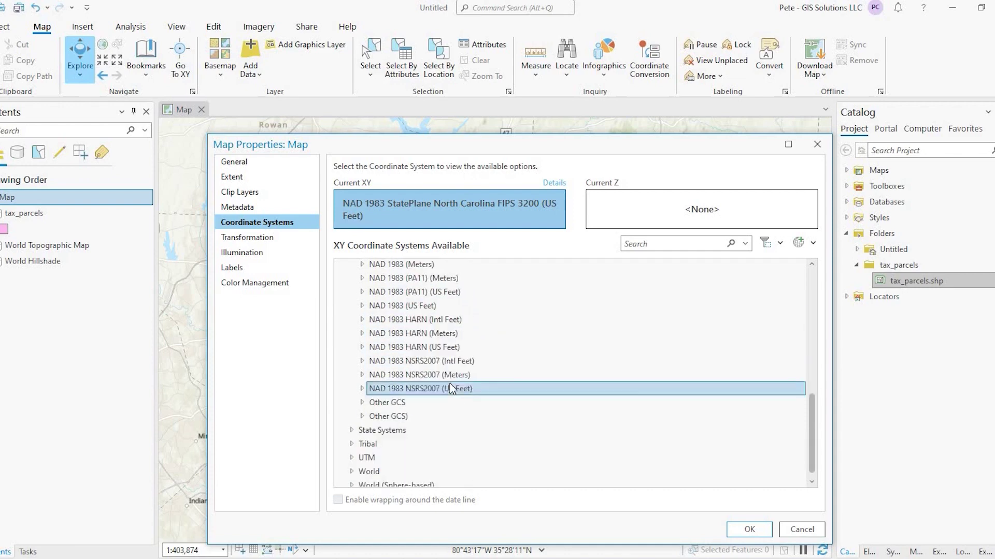
pyautogui.click(415, 334)
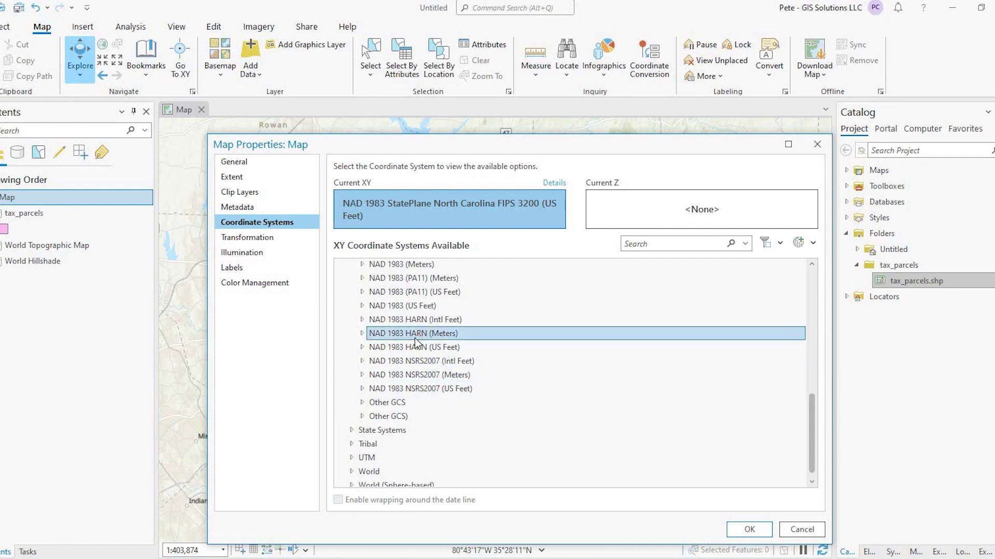
# - Expand NAD 1983 HARN (Meters) and select StatePlane North Carolina FIPS 3200 (Meters)
pyautogui.click(362, 333)
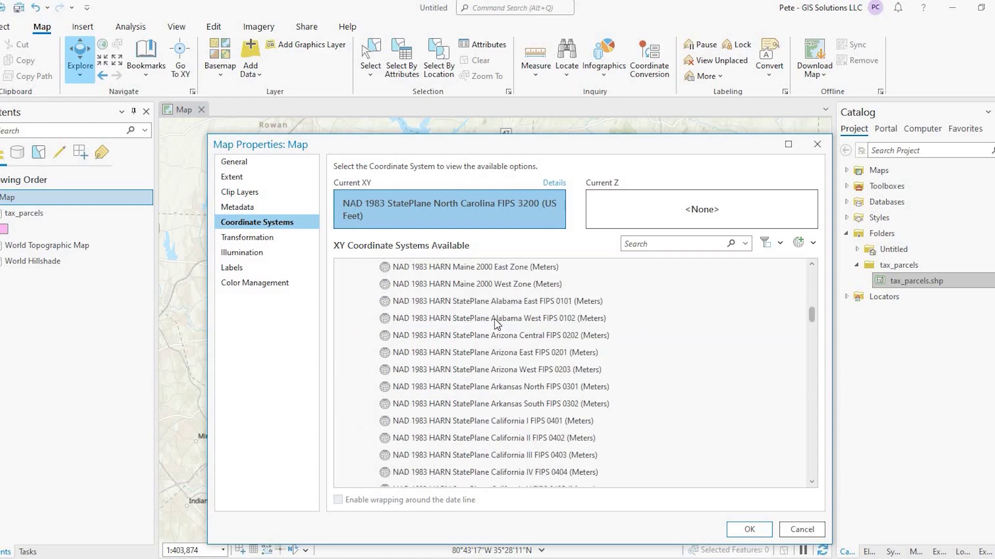
pyautogui.scroll(-2, 494, 319)
pyautogui.scroll(-2, 564, 428)
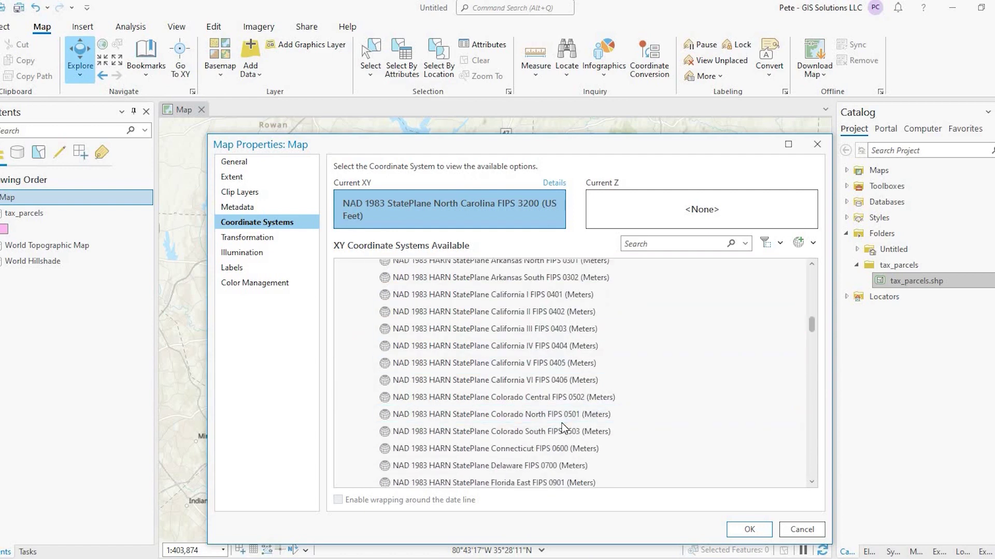
pyautogui.scroll(-2, 556, 441)
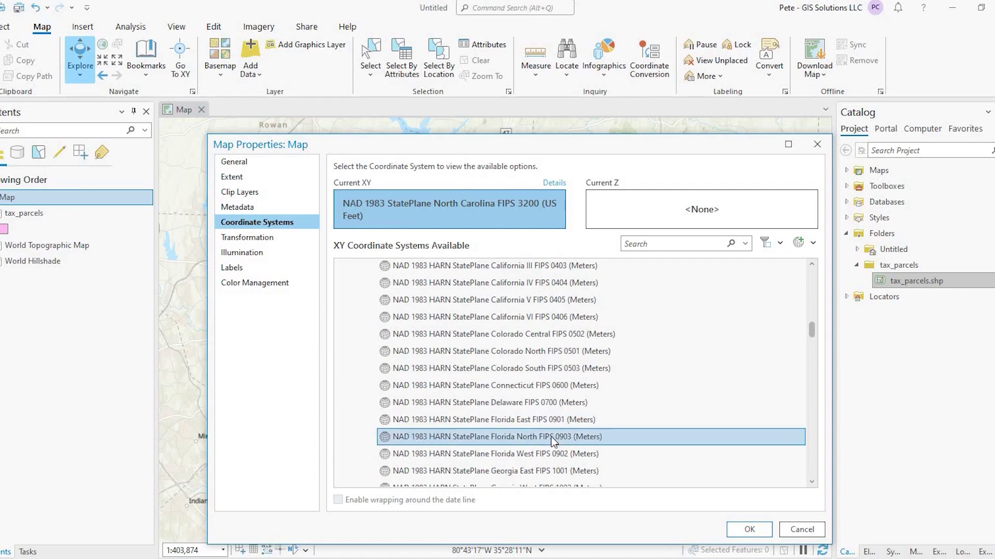
pyautogui.scroll(-1, 553, 442)
pyautogui.scroll(-3, 553, 442)
pyautogui.scroll(-3, 553, 441)
pyautogui.scroll(-3, 554, 442)
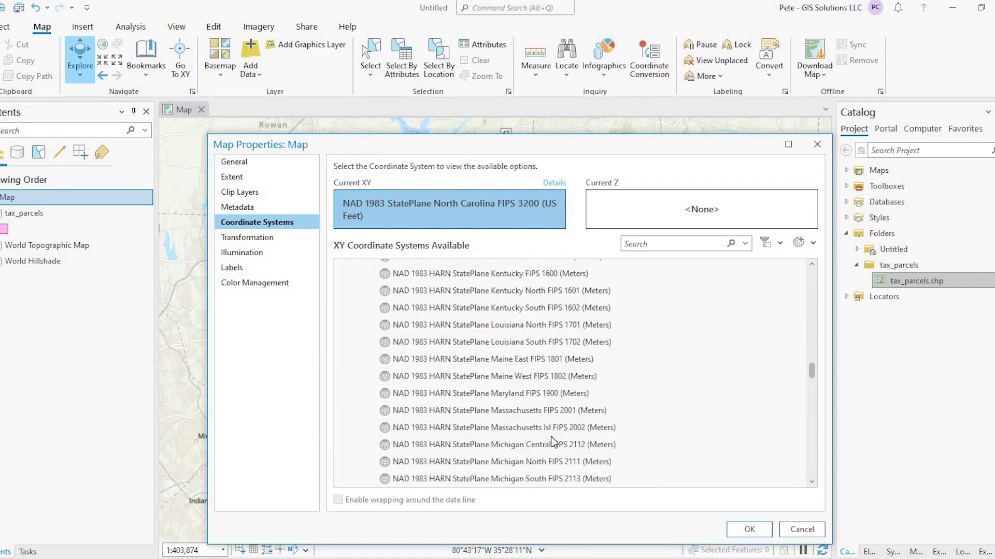
pyautogui.scroll(-2, 553, 442)
pyautogui.scroll(-1, 551, 436)
pyautogui.scroll(-1, 549, 448)
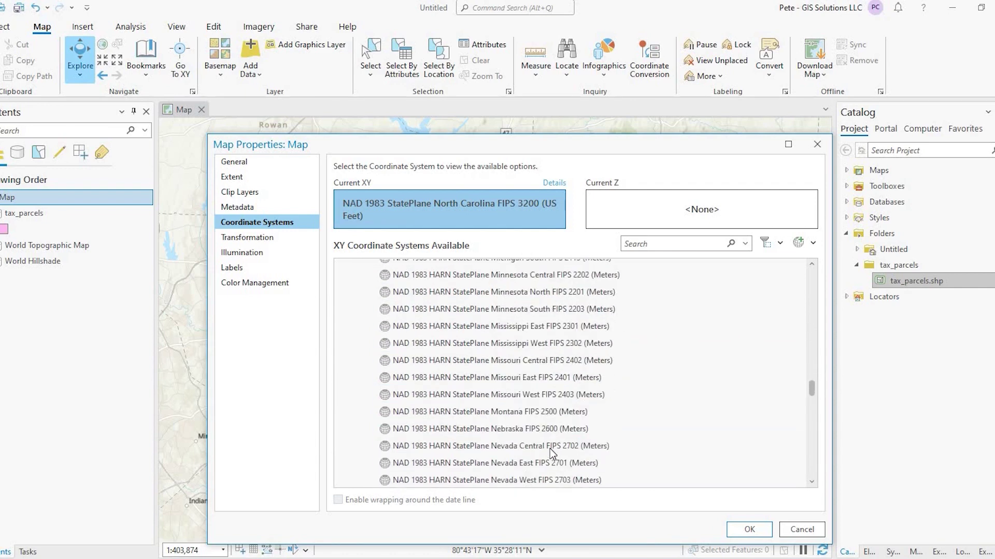
pyautogui.scroll(-1, 550, 449)
pyautogui.scroll(-1, 549, 448)
pyautogui.scroll(-1, 549, 448)
pyautogui.scroll(-1, 536, 420)
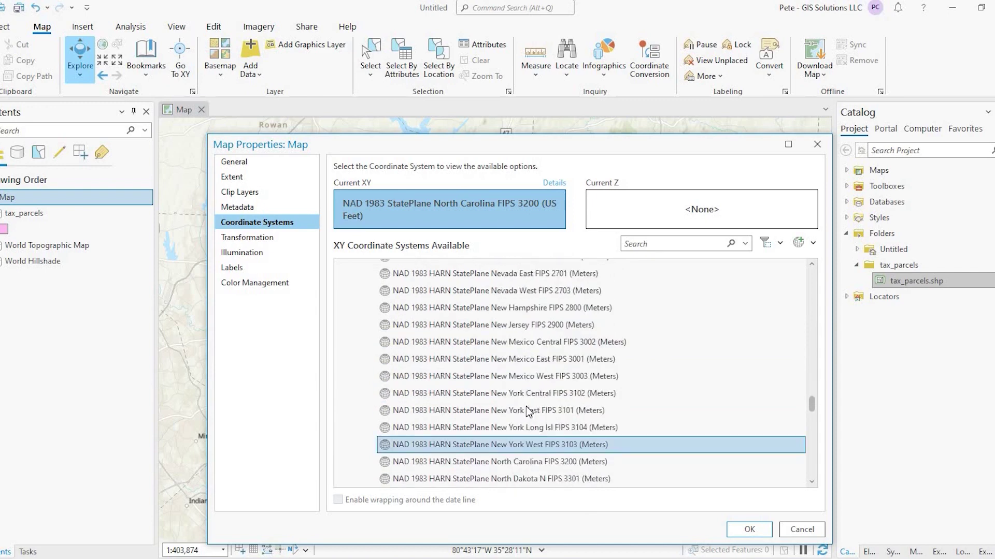
pyautogui.scroll(-2, 527, 407)
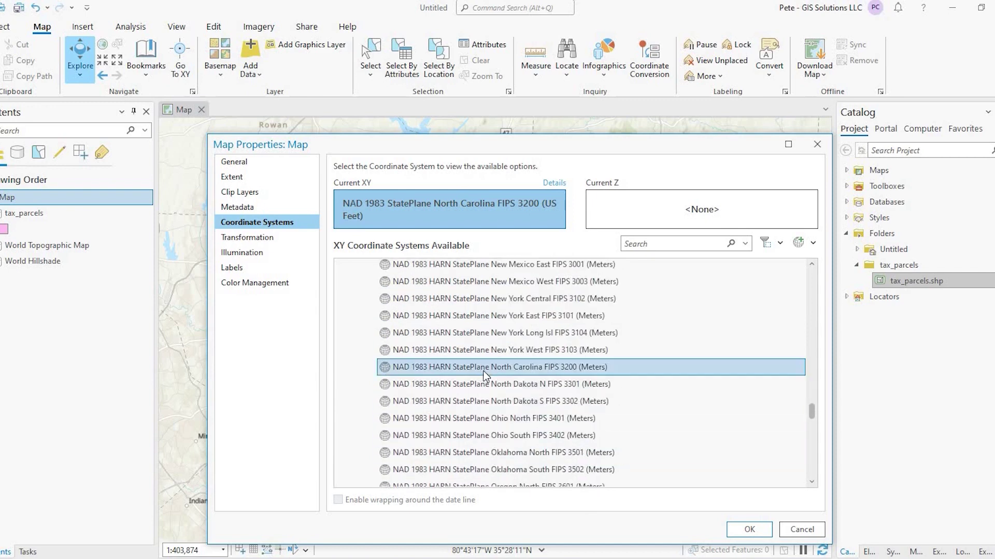
pyautogui.click(584, 370)
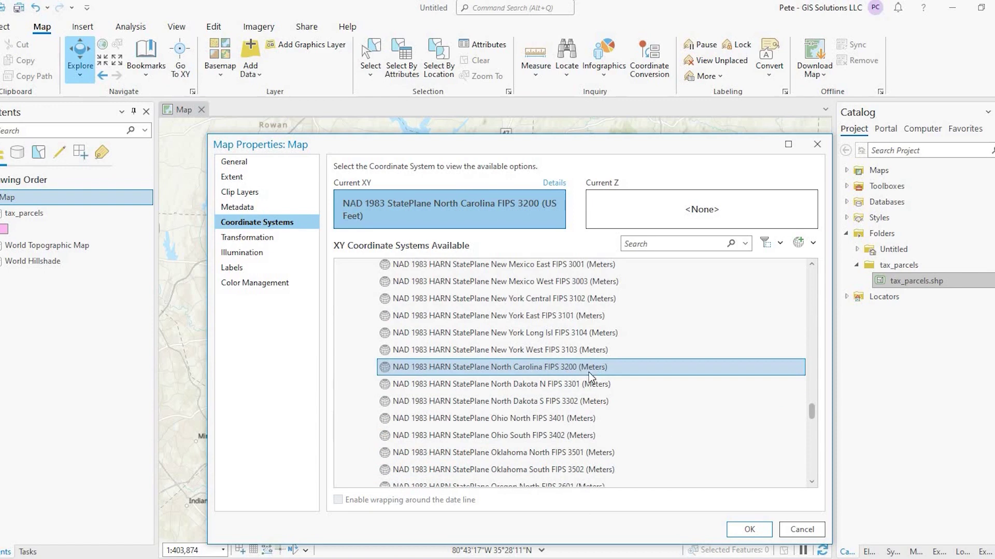
# - Apply the HARN StatePlane projection, then set the map's Display units to Decimal Degrees
pyautogui.click(748, 530)
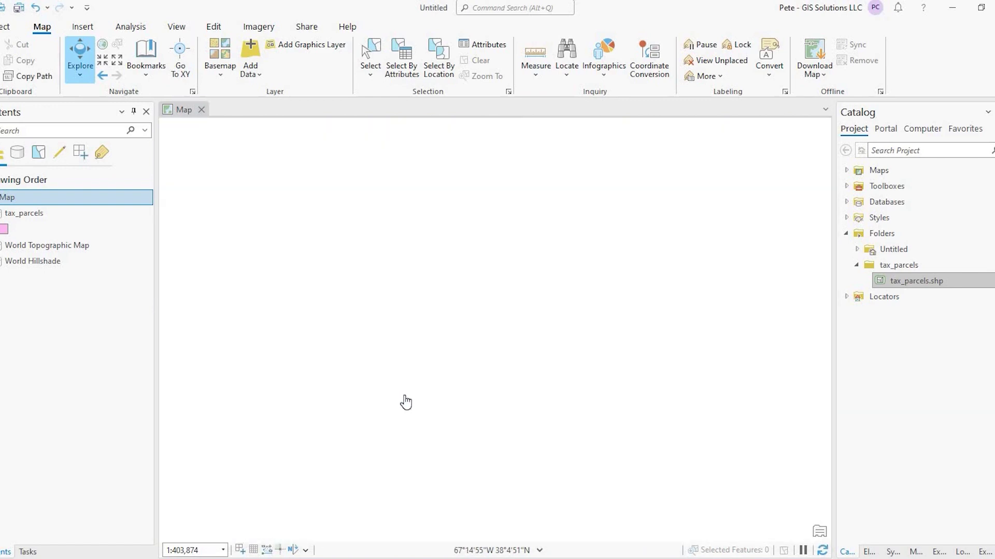
pyautogui.doubleClick(15, 203)
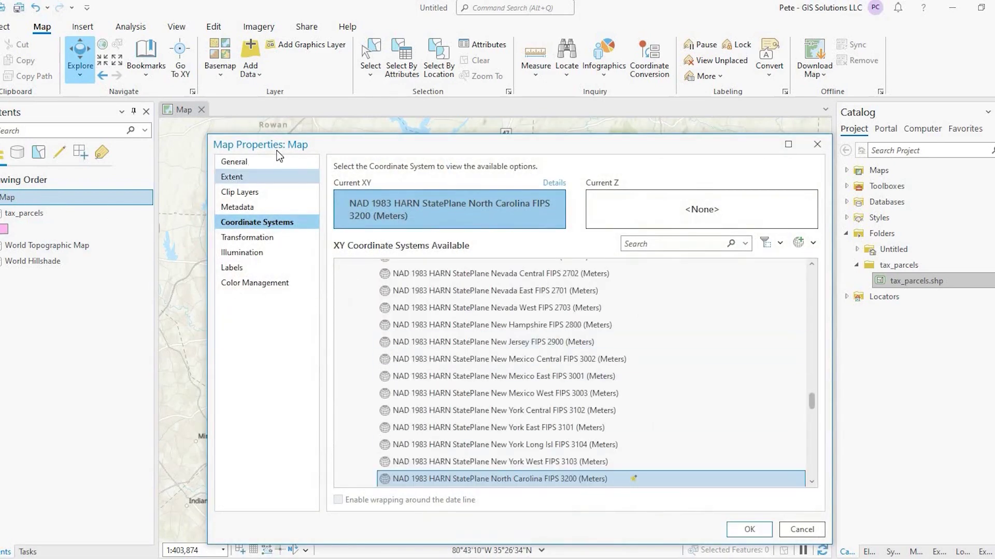
pyautogui.click(235, 162)
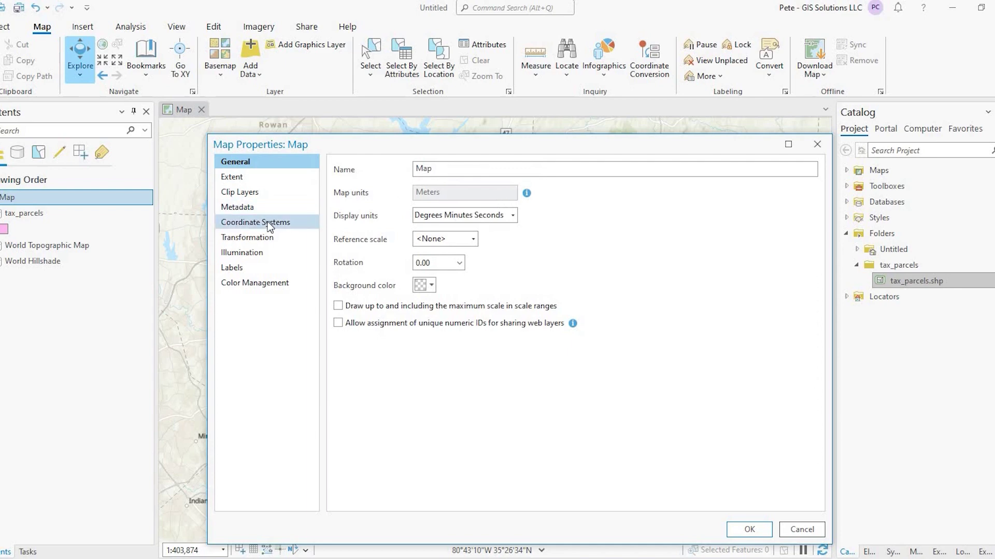
pyautogui.click(502, 221)
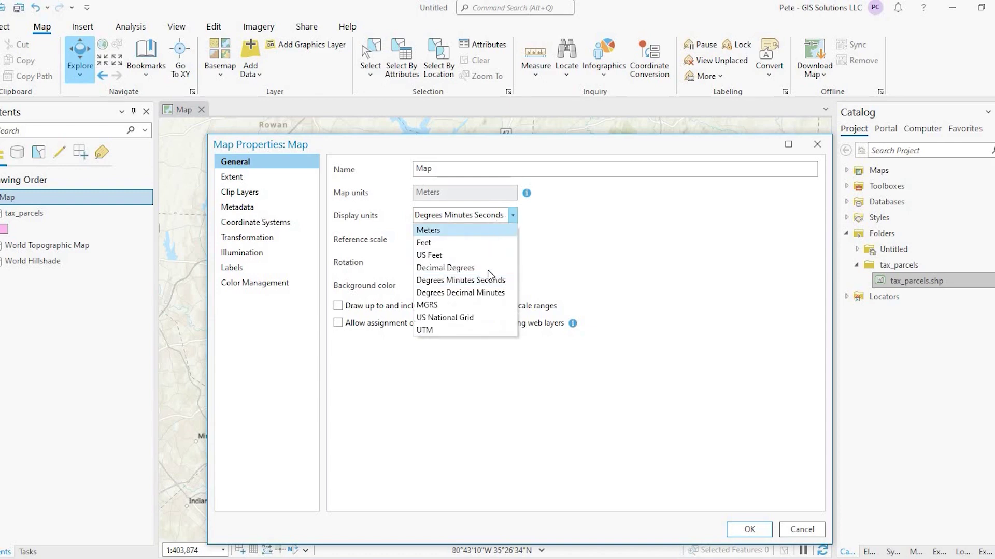
pyautogui.click(459, 267)
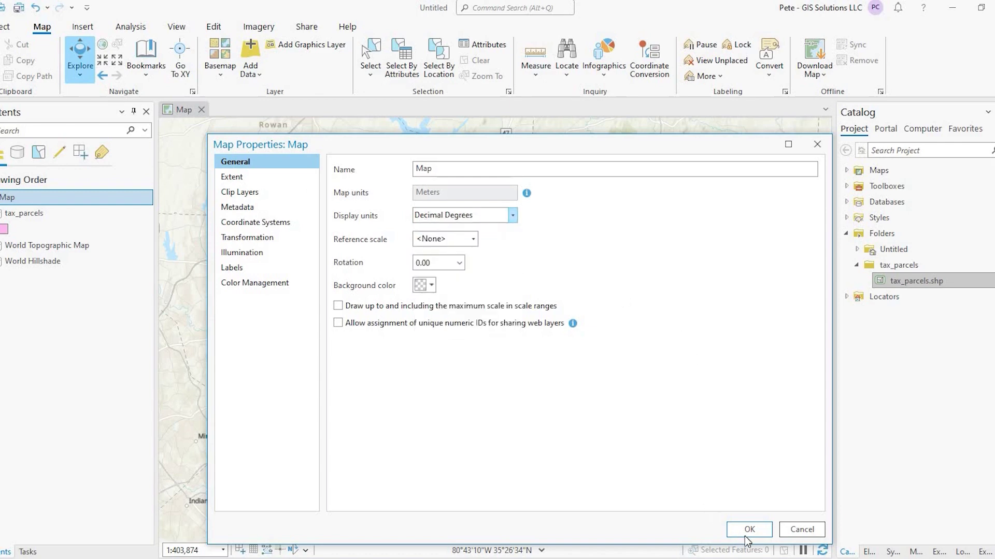
pyautogui.click(748, 530)
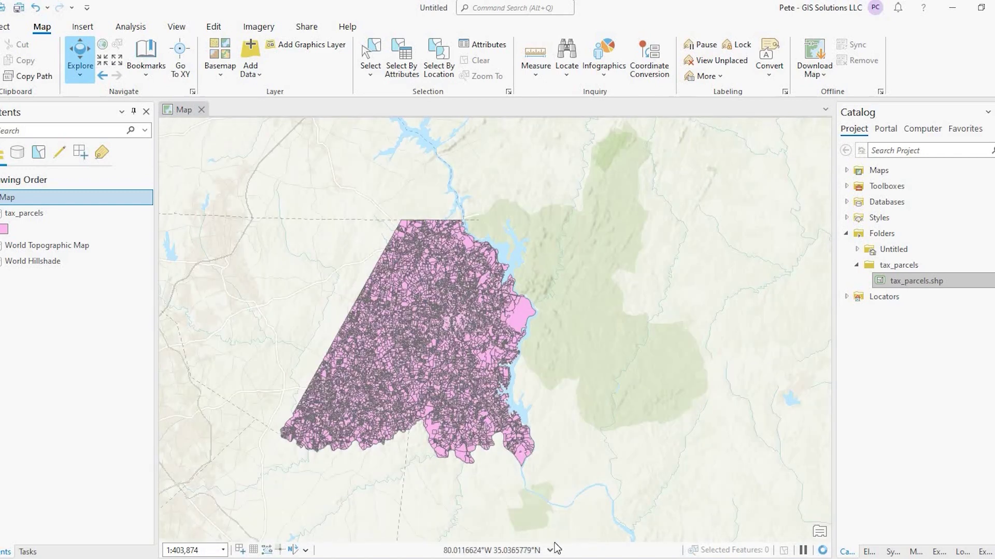
# - Switch the status-bar coordinates to Degrees Minutes Seconds and pan to recenter the parcels
pyautogui.click(573, 494)
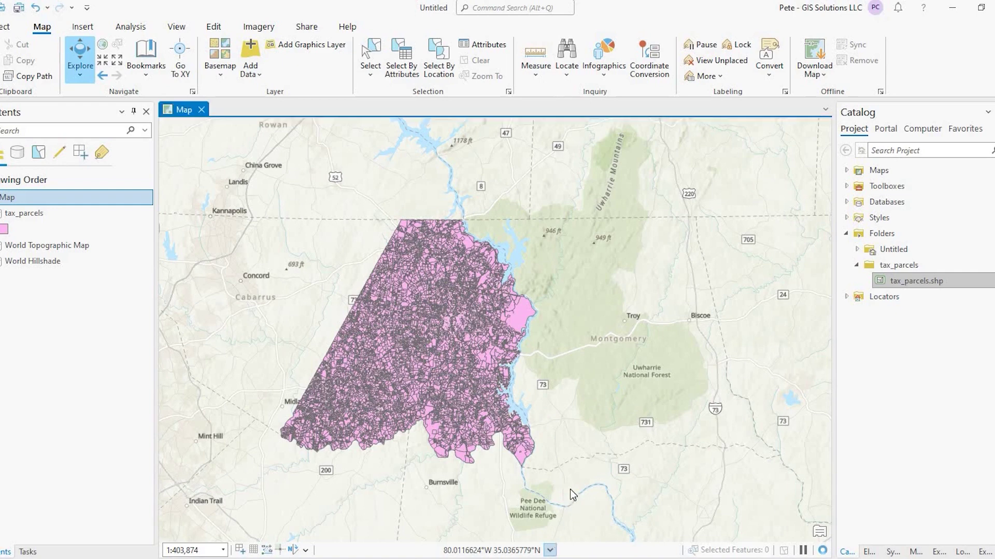
pyautogui.click(550, 550)
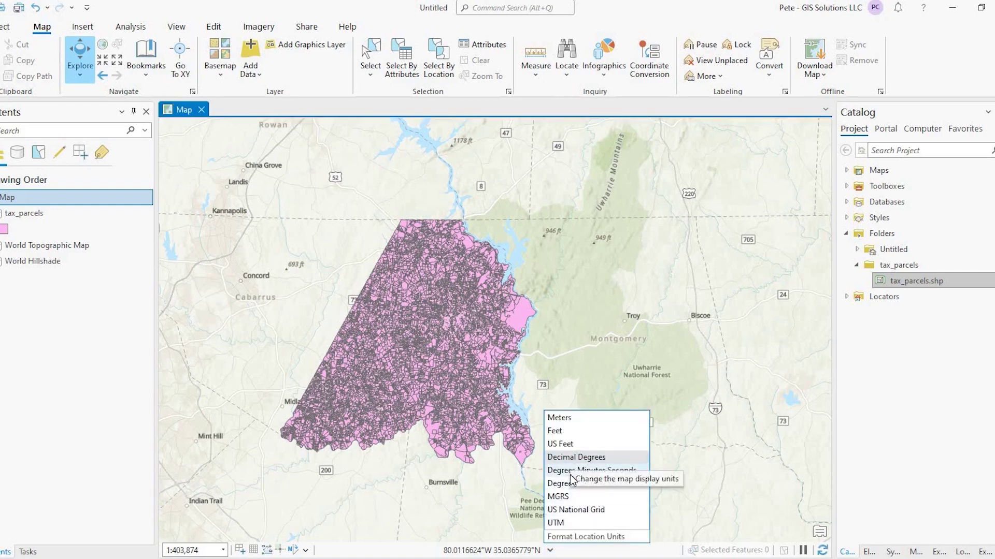
pyautogui.click(571, 471)
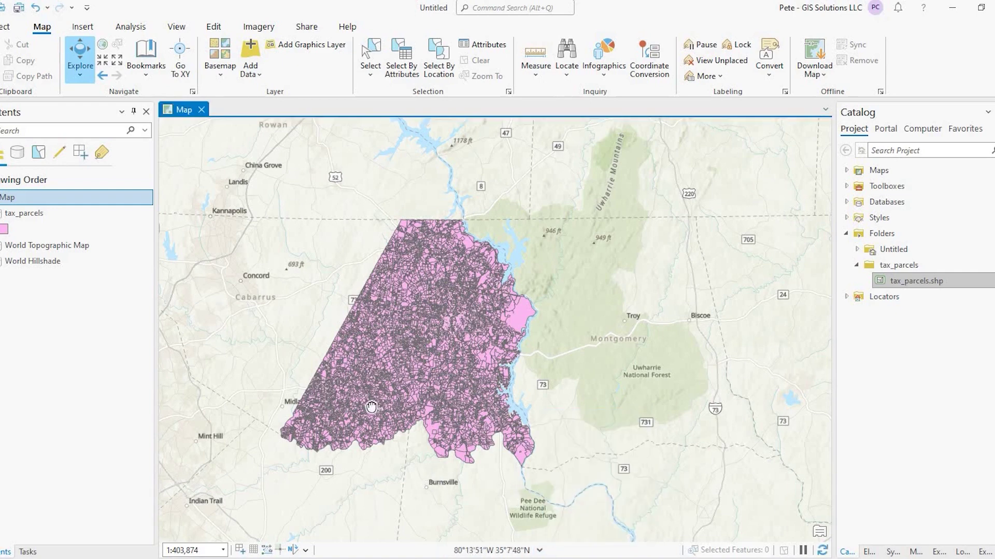
pyautogui.moveTo(370, 407); pyautogui.dragTo(346, 349)
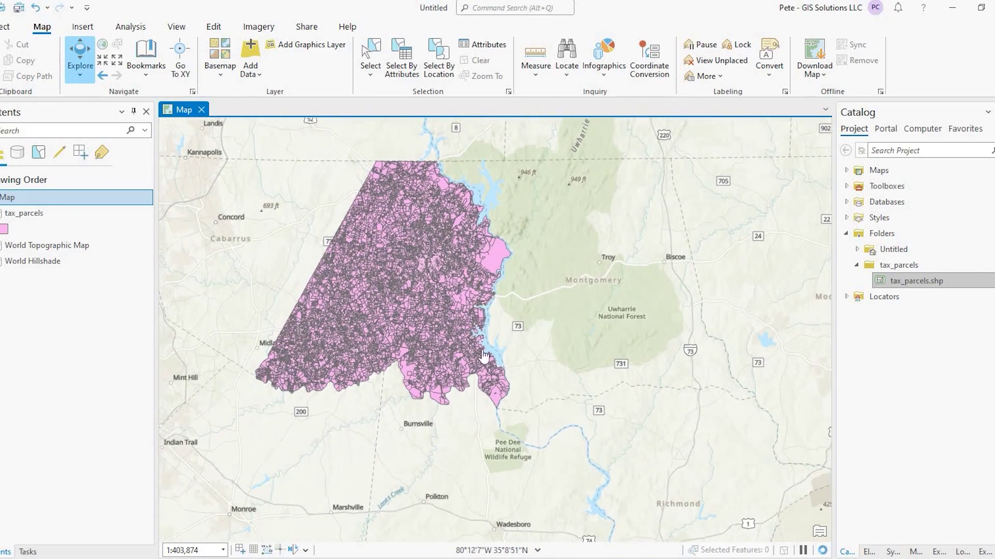
pyautogui.moveTo(485, 356); pyautogui.dragTo(541, 441)
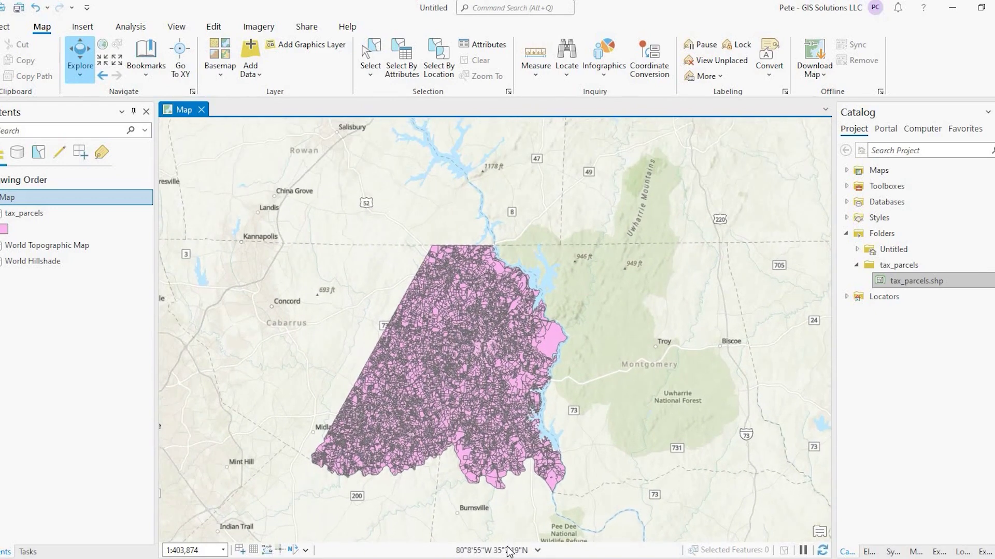